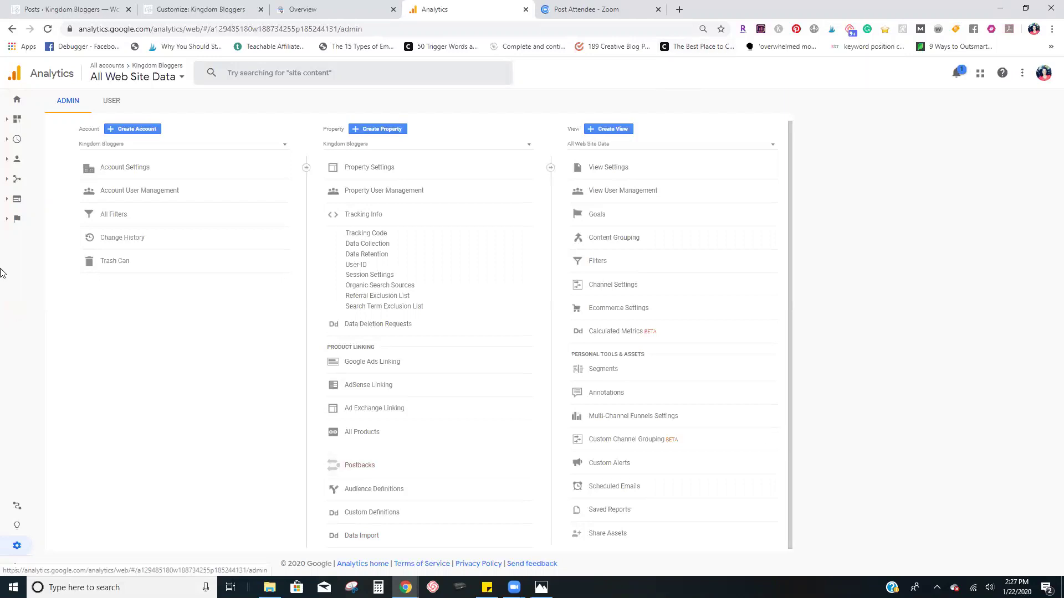
Open the property's tracking code page, close the leftover Zoom page, and select the entire Global Site Tag snippet.
left_click(361, 233)
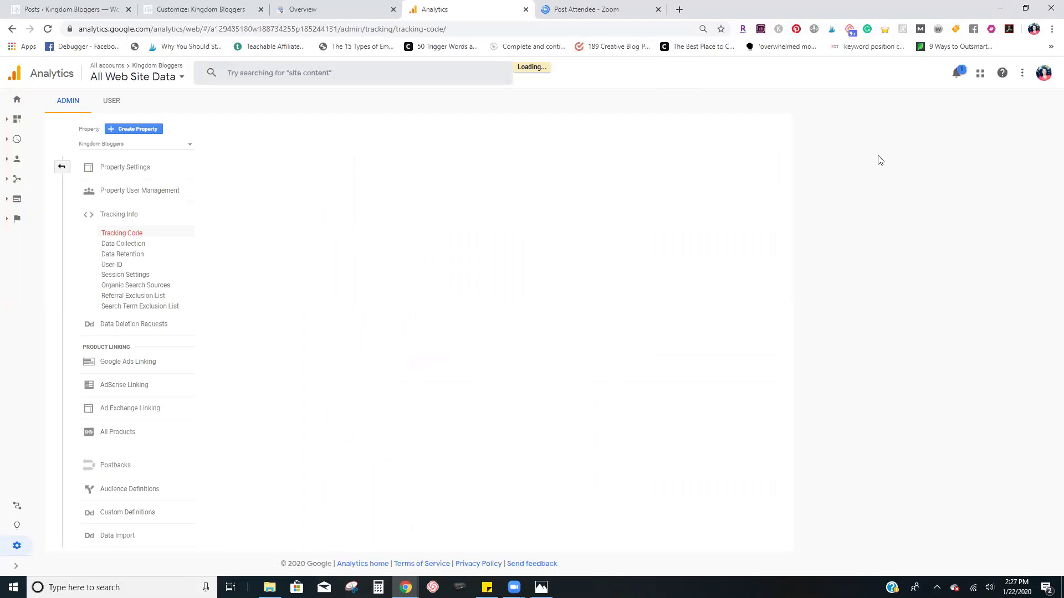
left_click(585, 5)
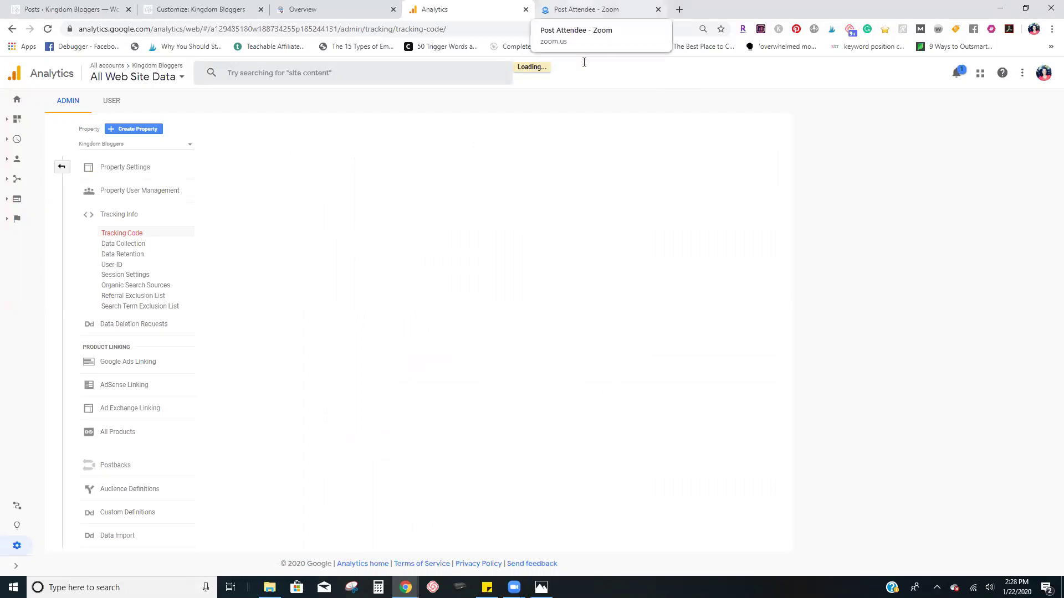
left_click(658, 9)
left_click(1004, 9)
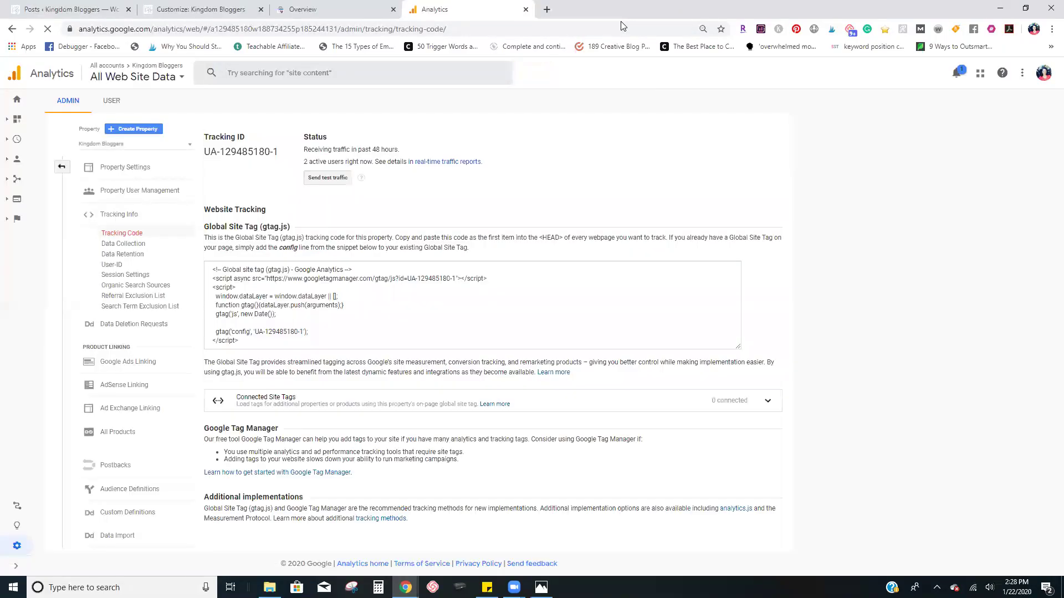
left_click_drag(213, 269, 271, 337)
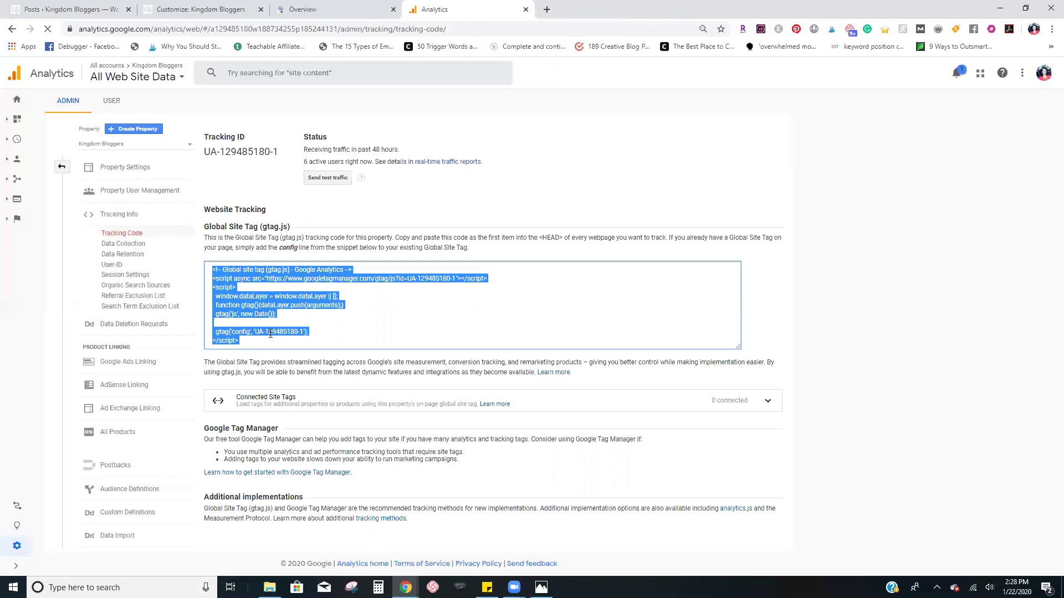
Switch to the WordPress Customizer for Kingdom Bloggers and open the Header/Footer Scripts in the theme settings.
left_click(188, 7)
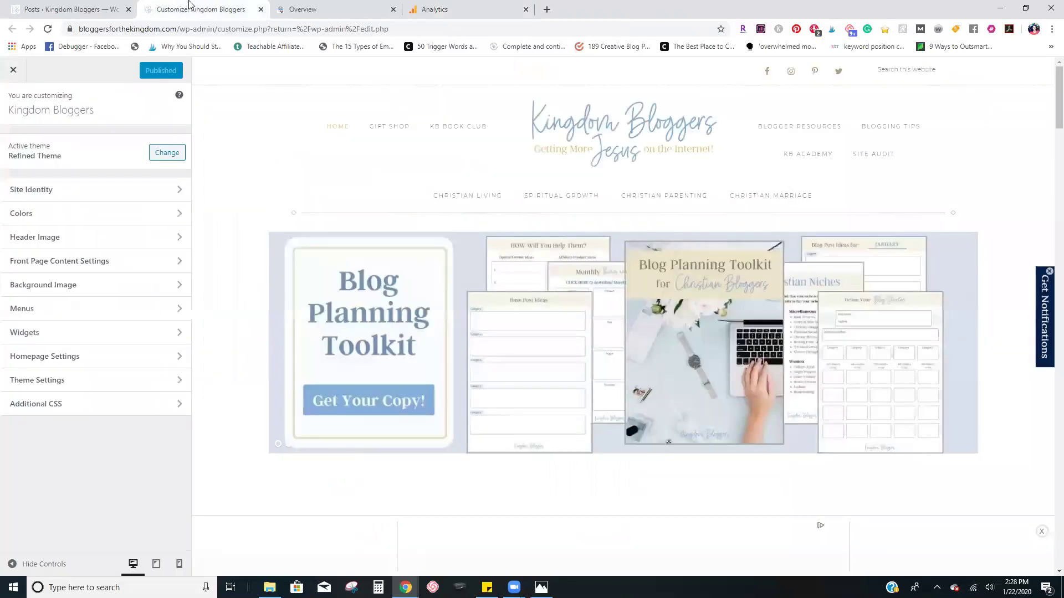
left_click(98, 8)
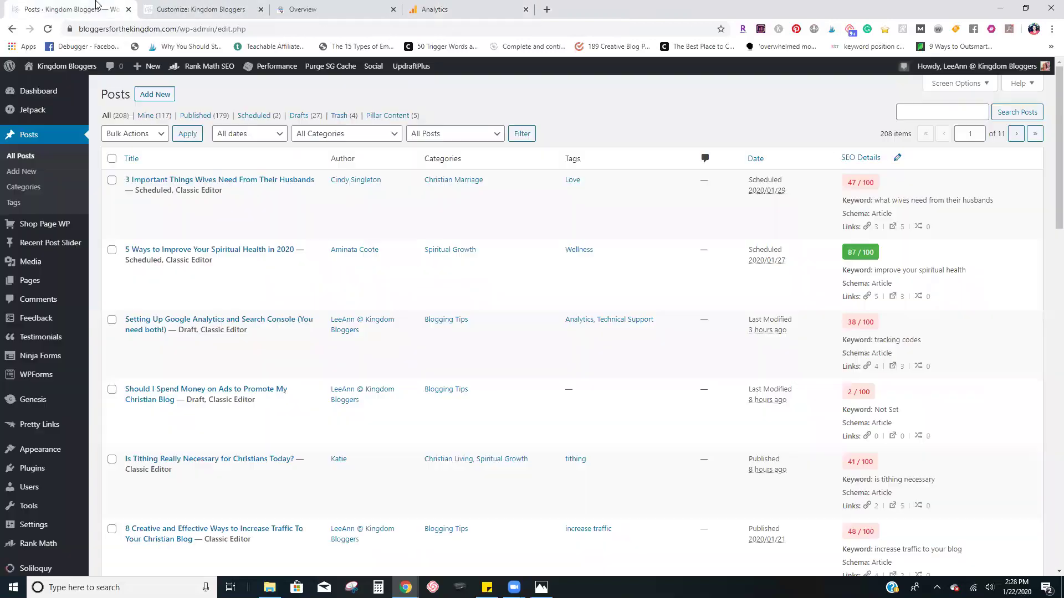
left_click(189, 7)
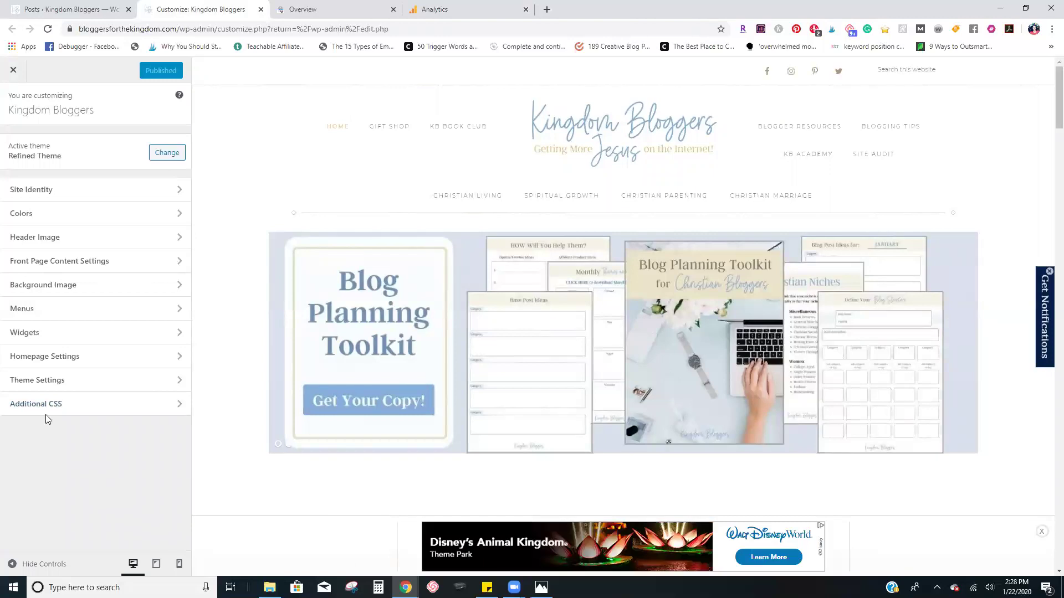
left_click(58, 384)
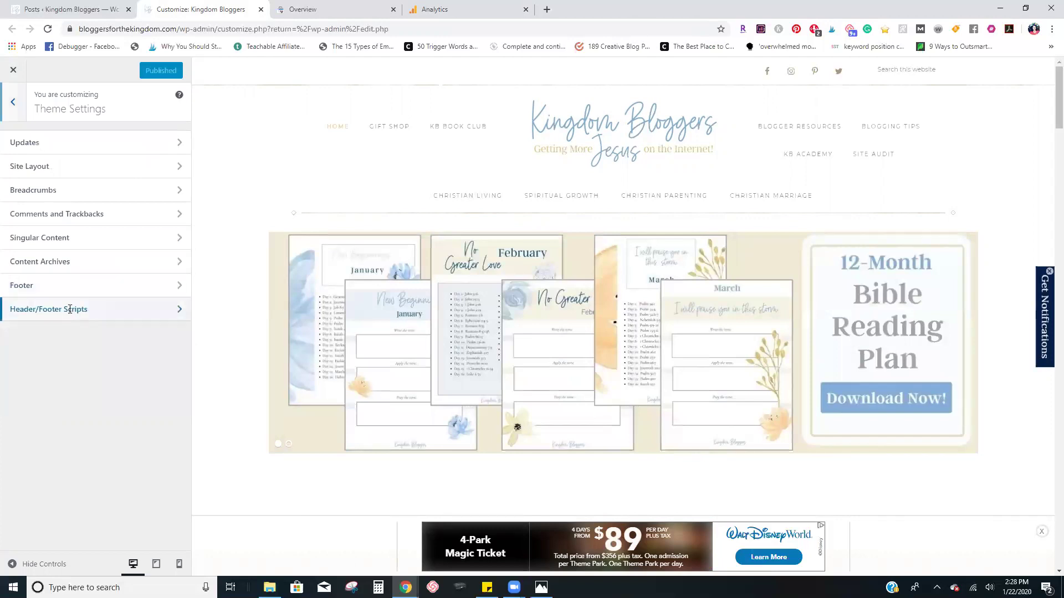
left_click(70, 309)
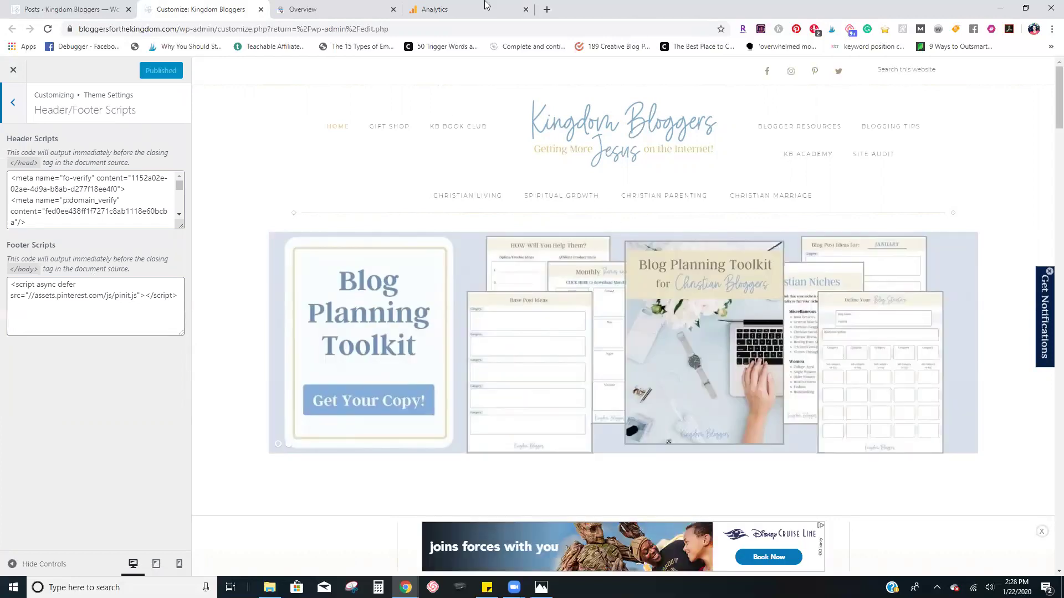
Recheck the Analytics snippet and open the Insert Script In Headers And Footers plugin settings in the WordPress dashboard.
left_click(485, 7)
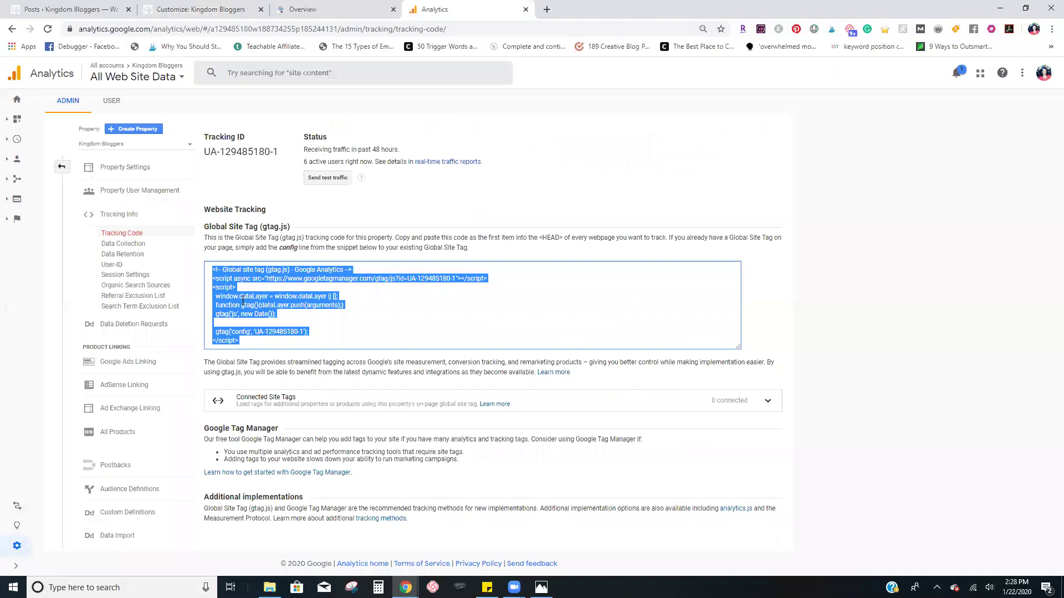
left_click(197, 9)
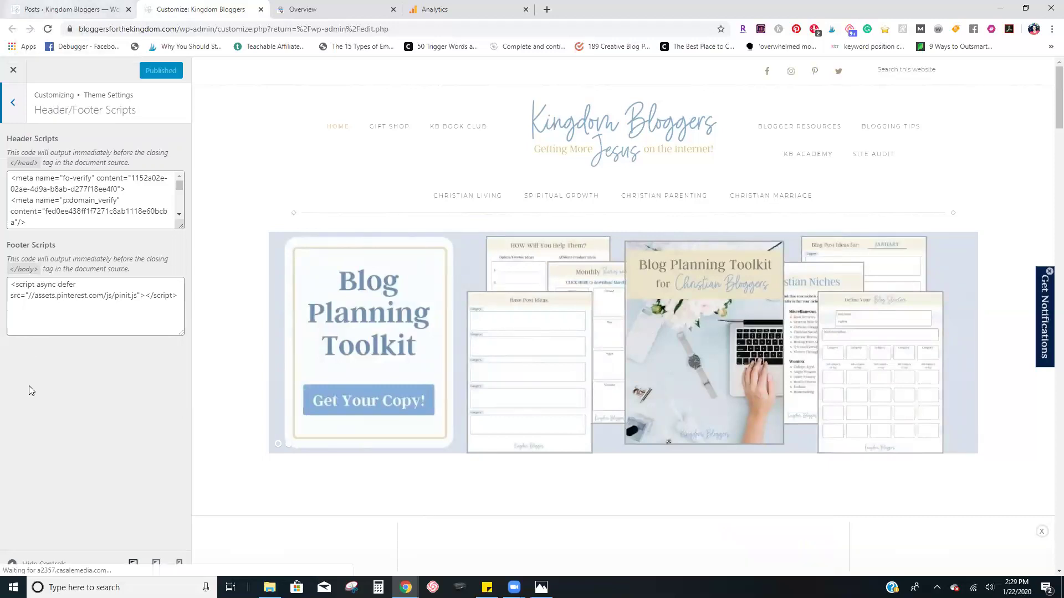
left_click(59, 3)
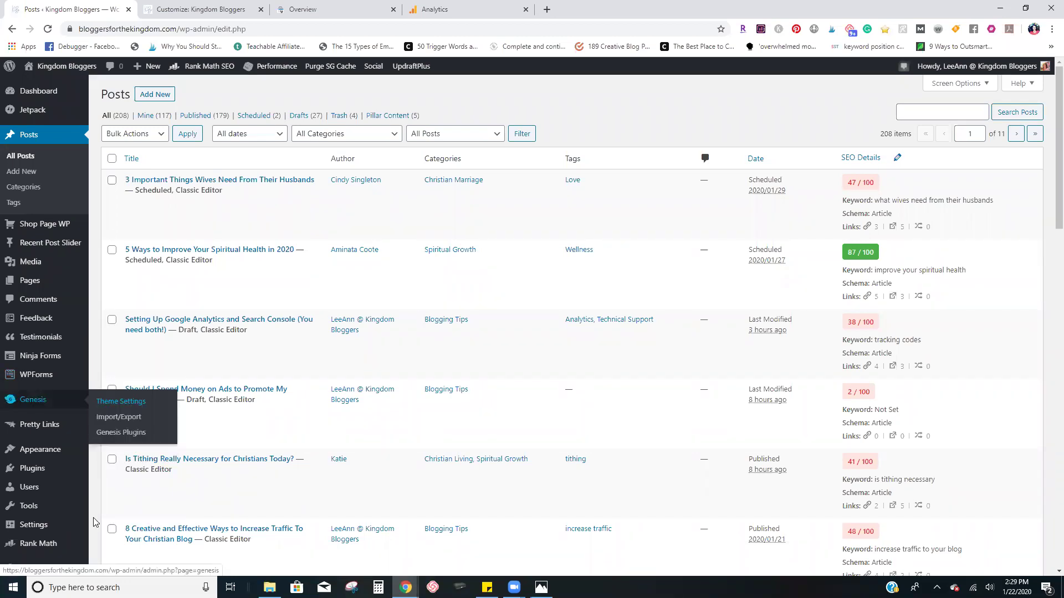
mouse_move(29, 531)
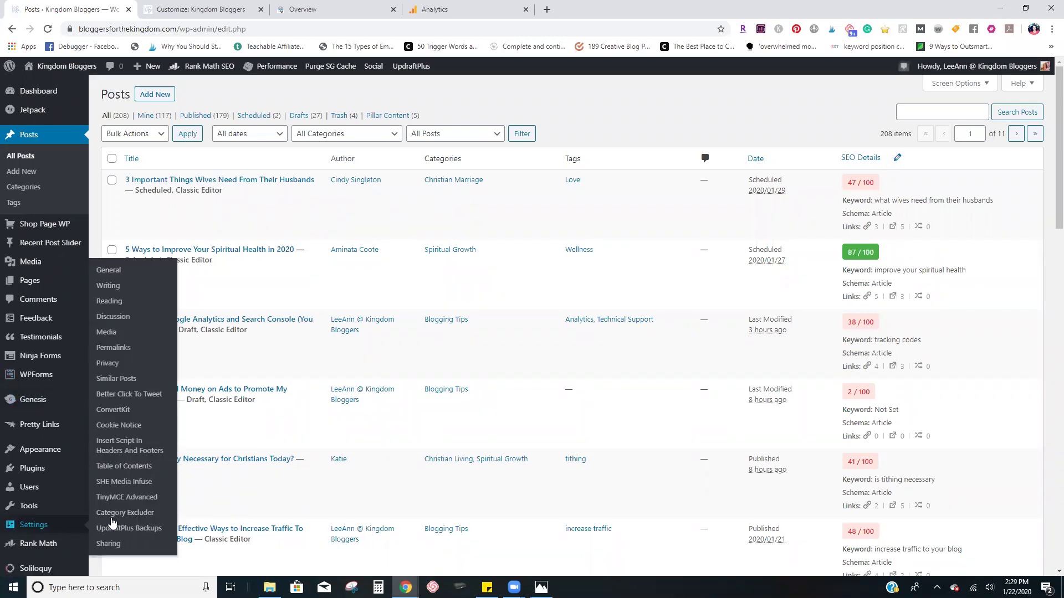
left_click(113, 446)
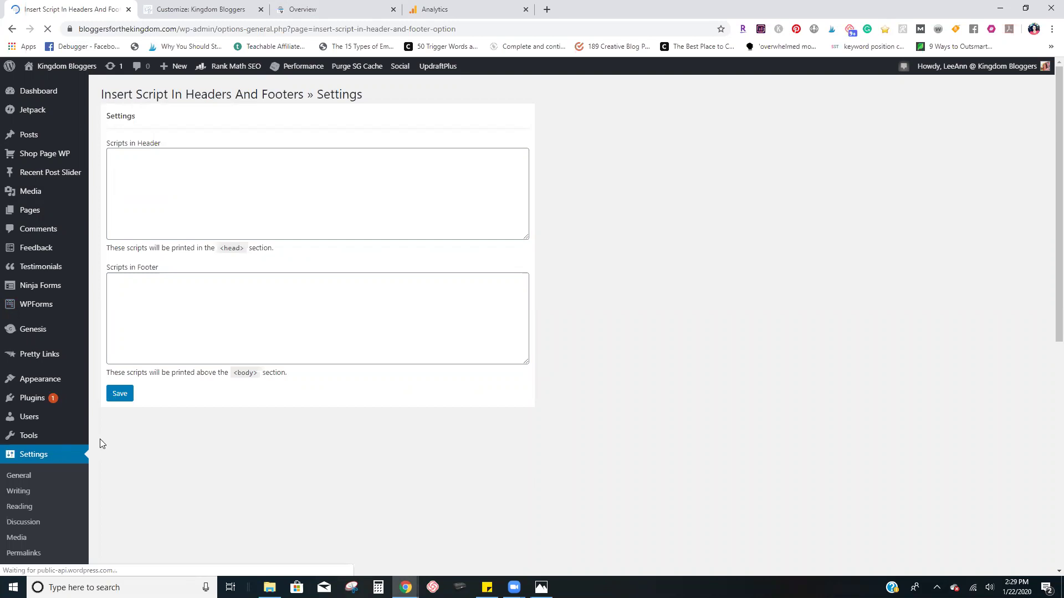
Switch to Google Search Console and open the site's ownership verification settings.
left_click(472, 6)
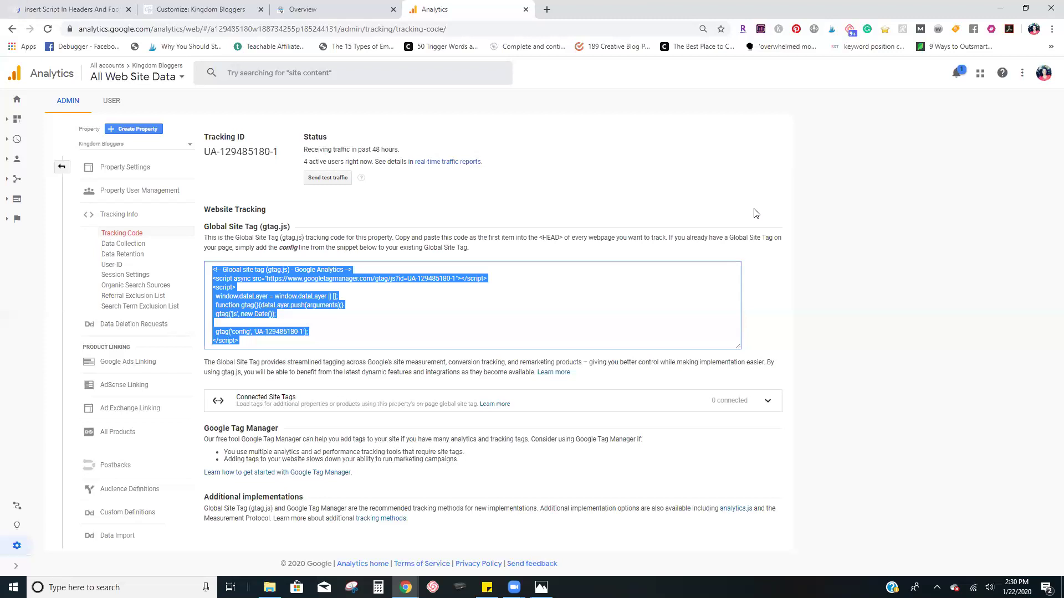
left_click(334, 6)
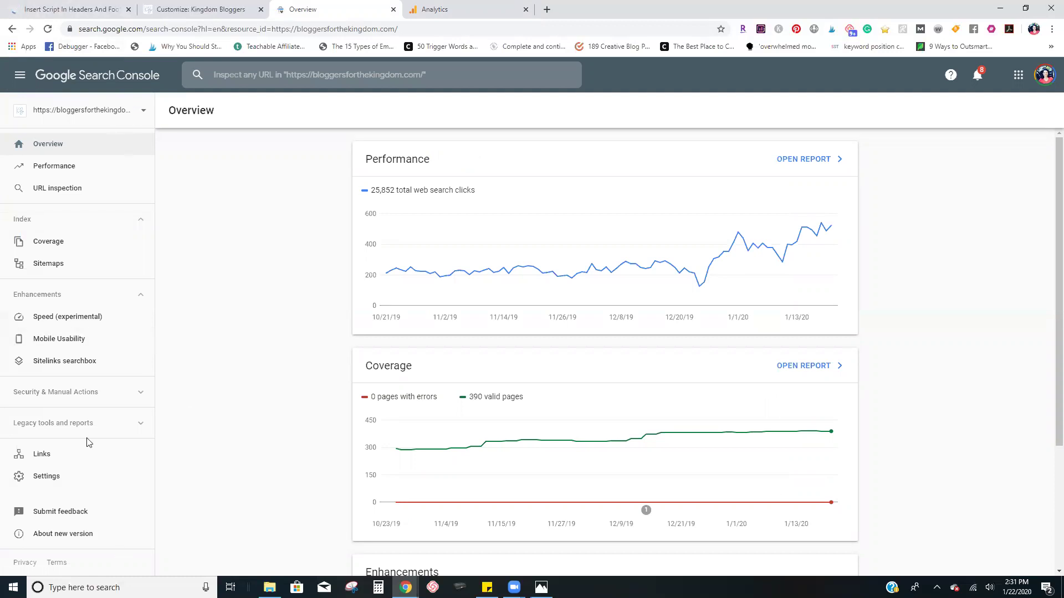
left_click(44, 479)
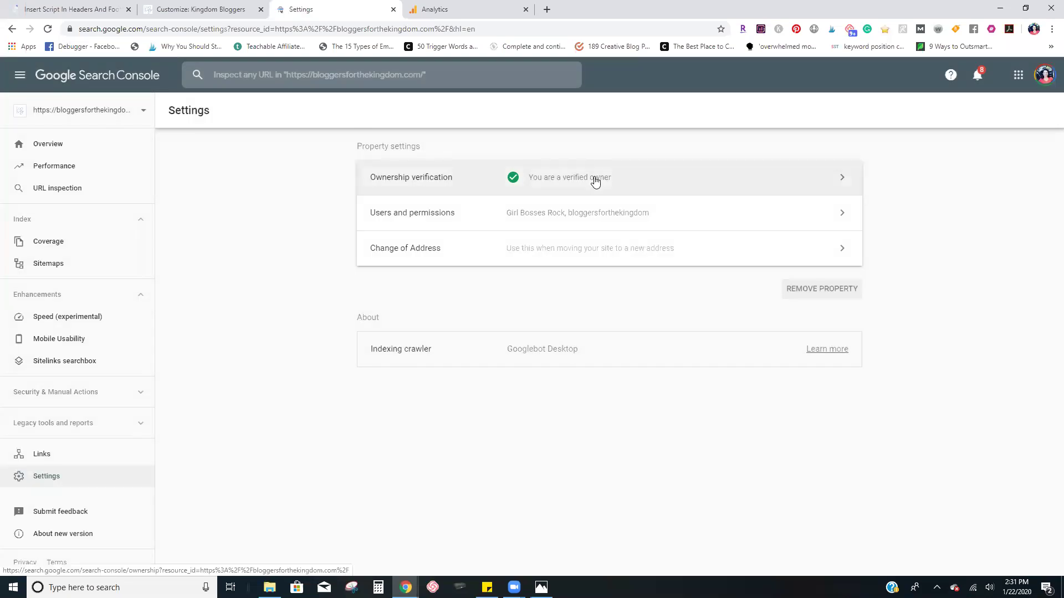
left_click(595, 179)
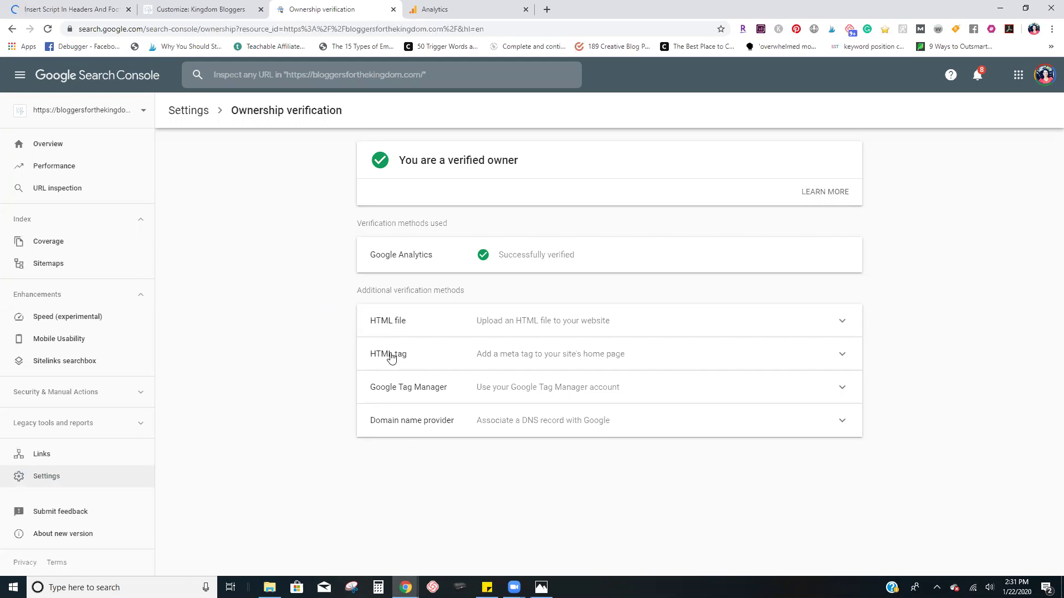
Expand the HTML tag verification method and copy its google-site-verification meta tag.
left_click(767, 365)
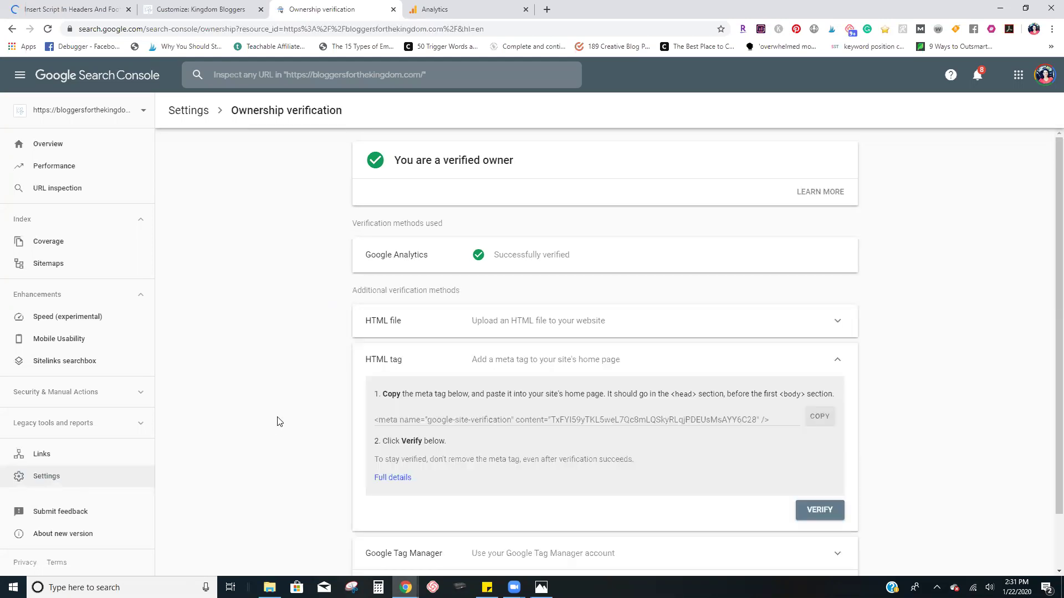
scroll(436, 353, "down", 1)
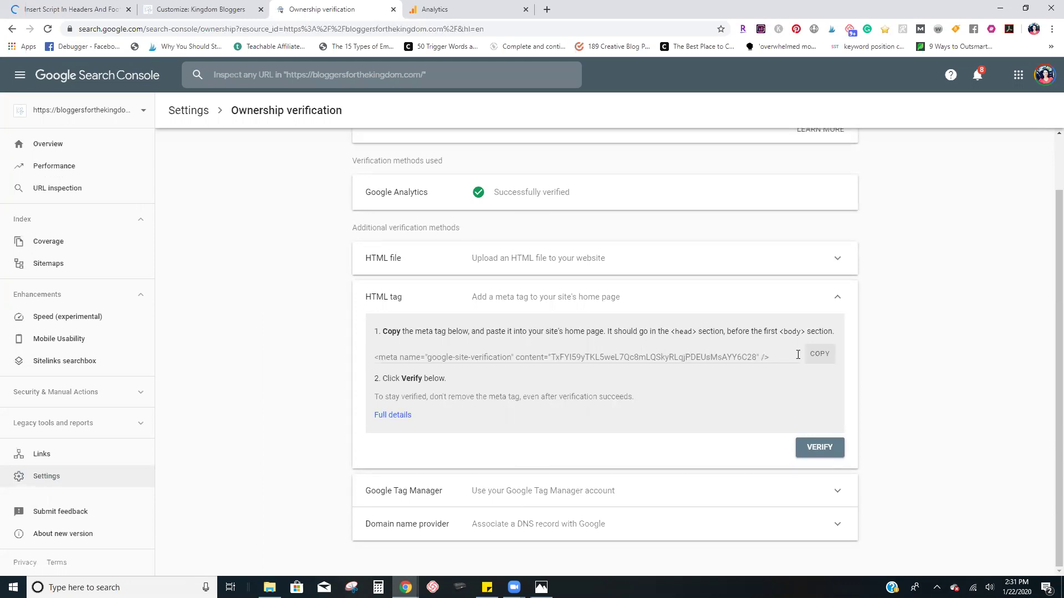
left_click(820, 354)
left_click_drag(770, 358, 339, 356)
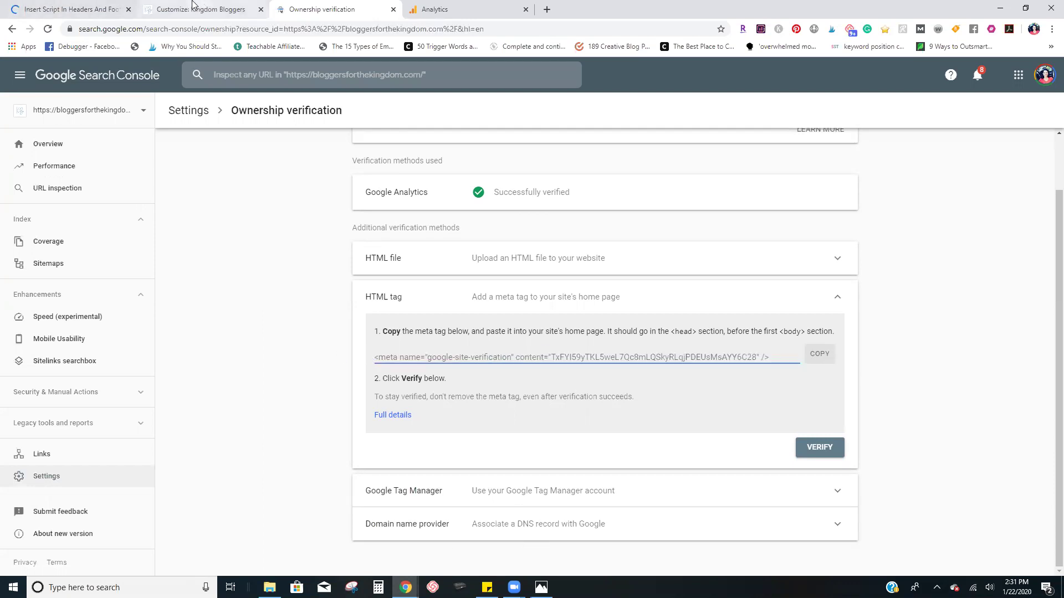
Return to the WordPress Customizer and add a new line after the Pinterest tag at the end of the Header Scripts.
left_click(201, 7)
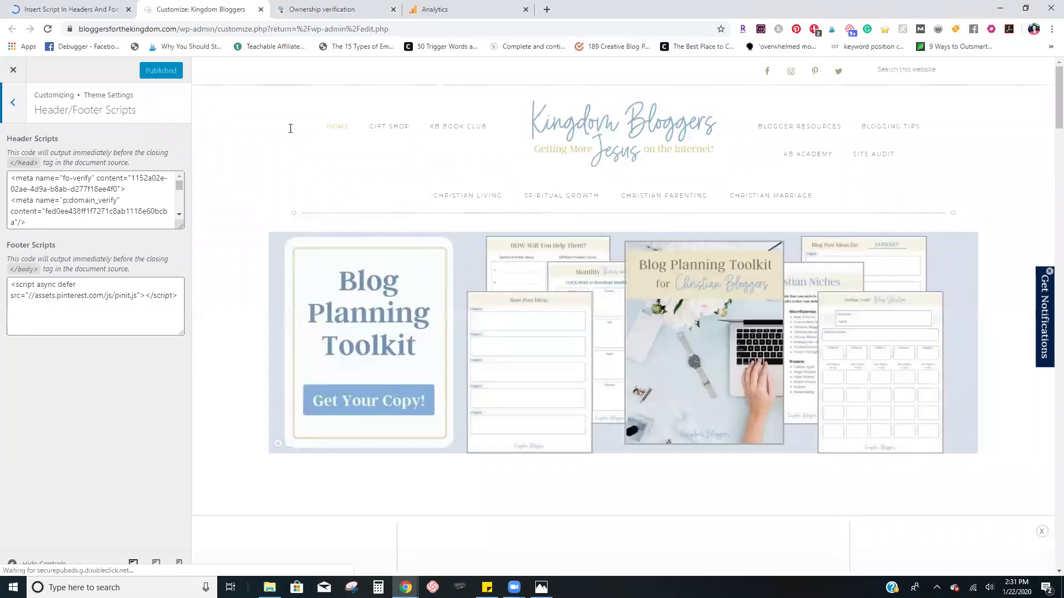
left_click_drag(181, 195, 181, 217)
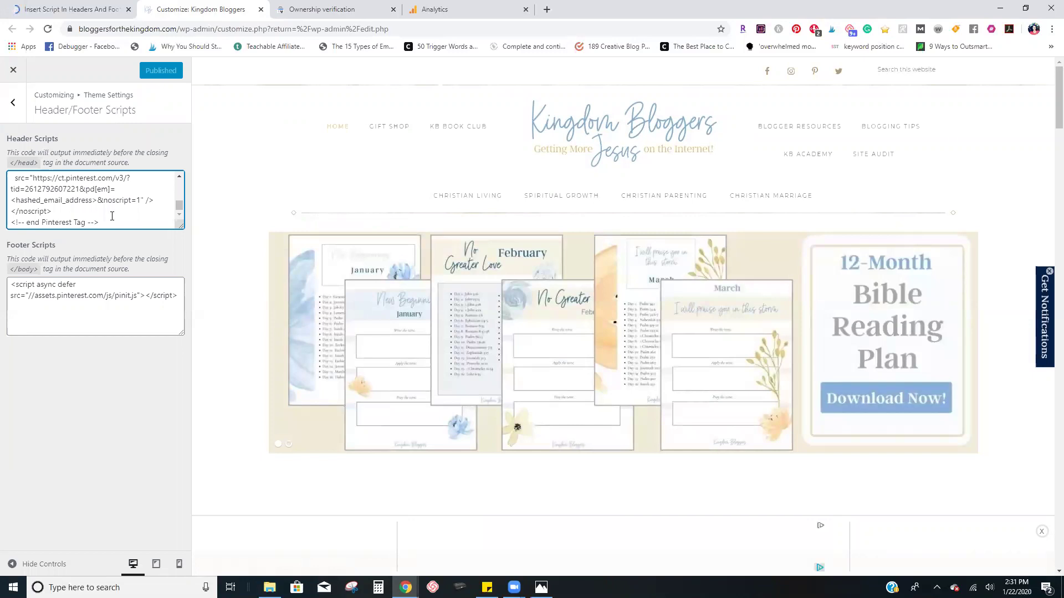
left_click(111, 221)
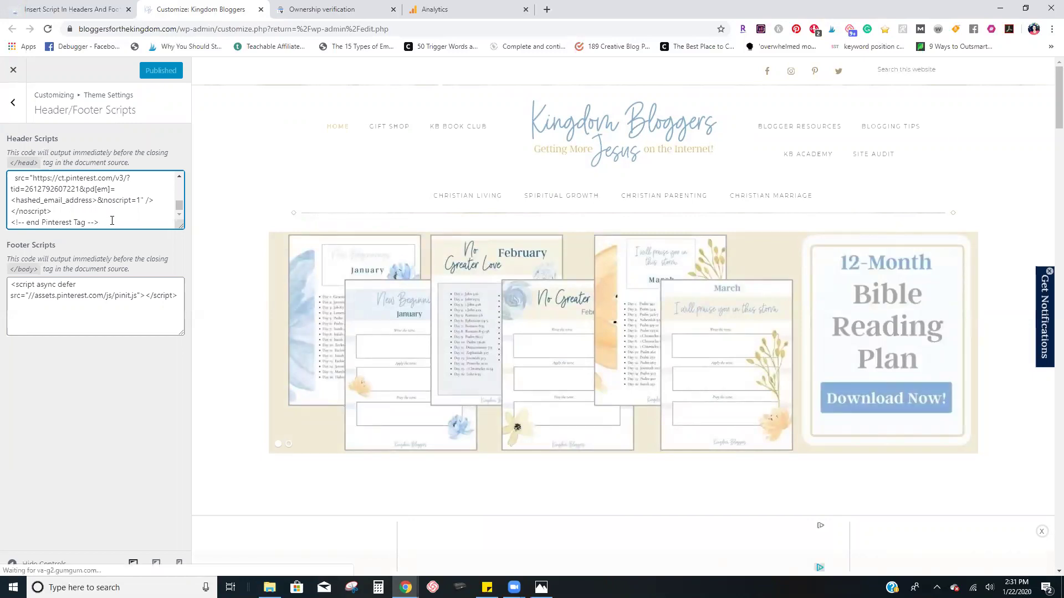
key("Return")
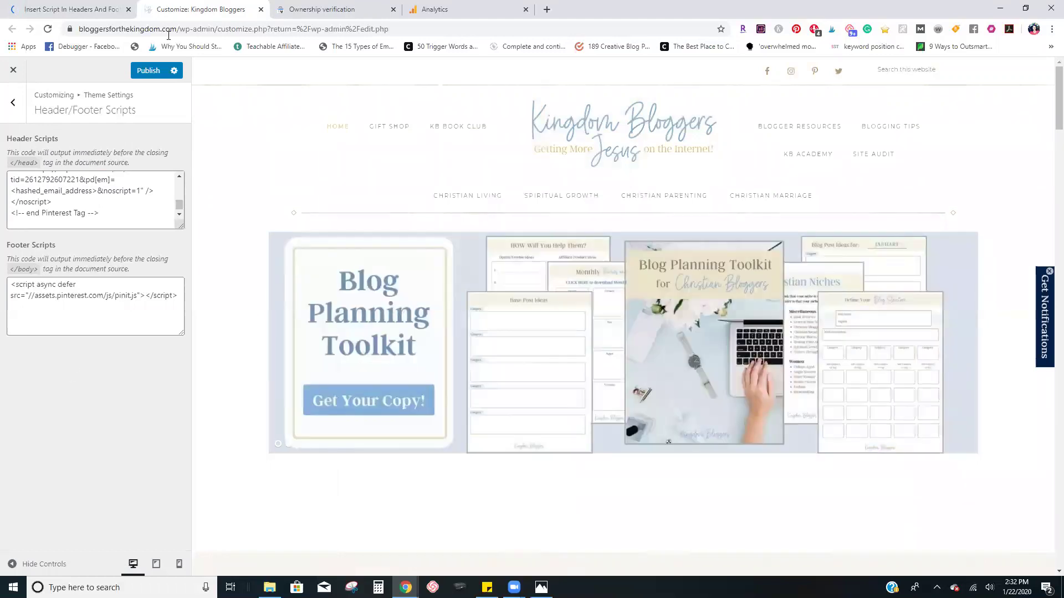
left_click(455, 6)
key("ctrl+shift+Tab")
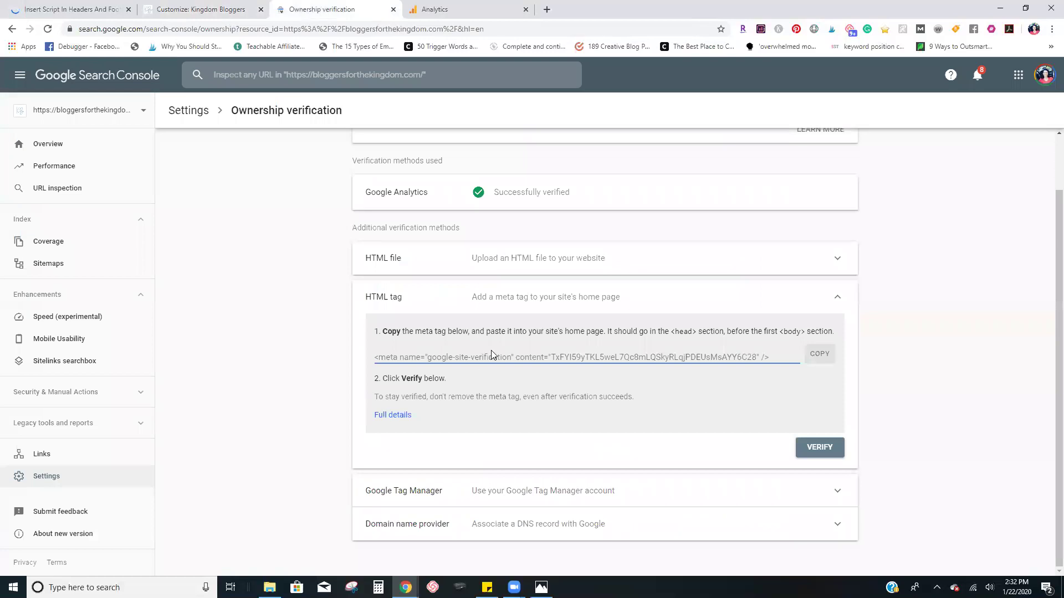
left_click(446, 6)
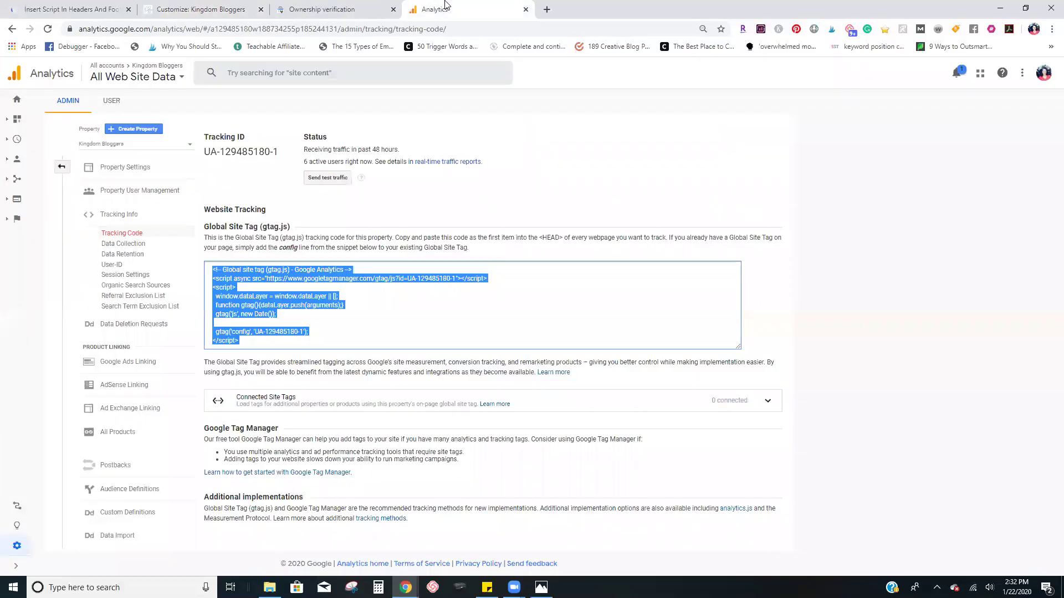
left_click(320, 9)
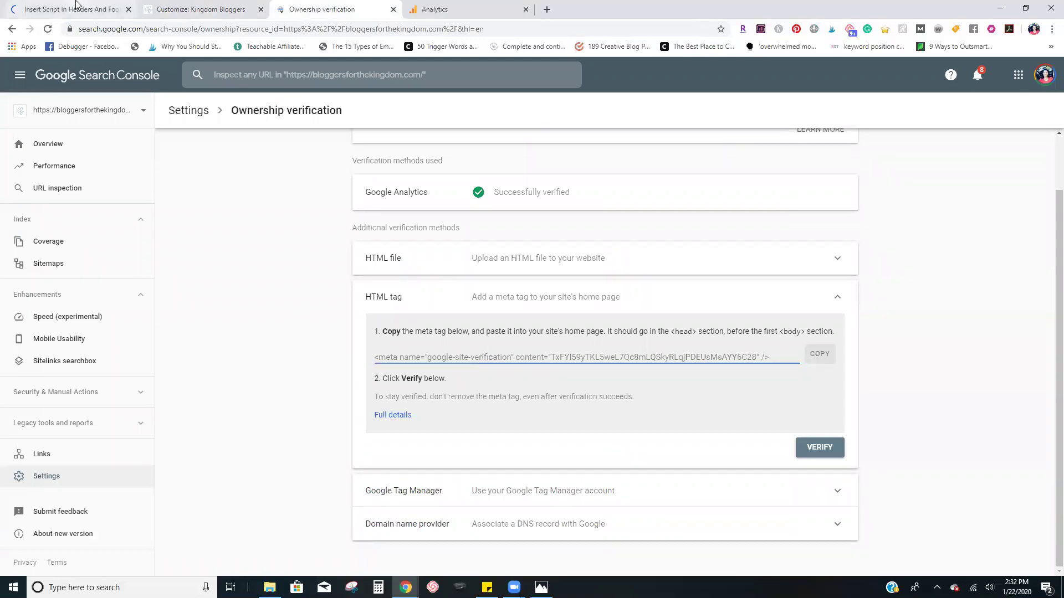
left_click(189, 9)
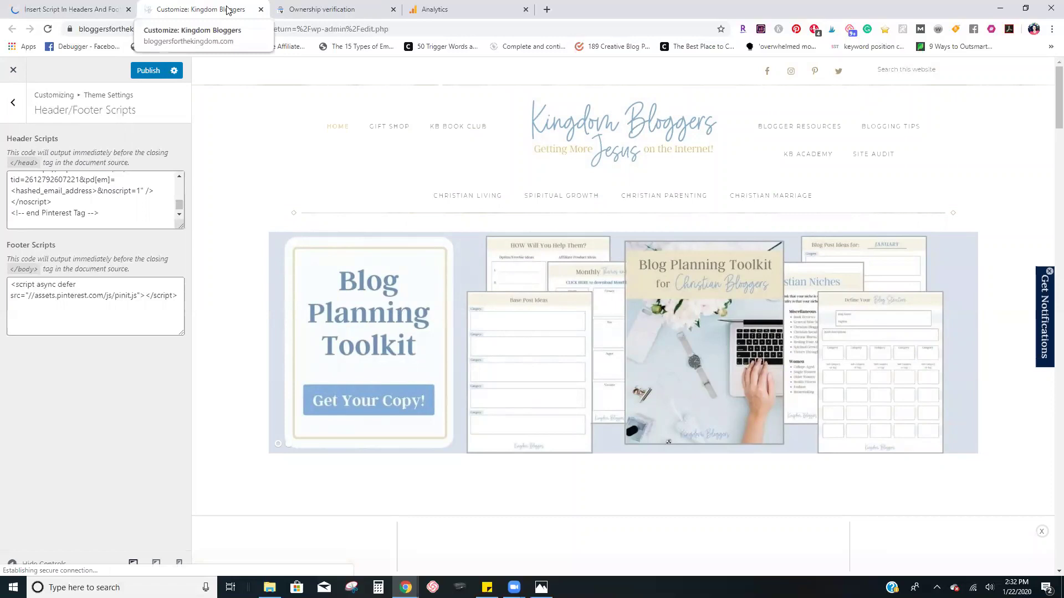
left_click(340, 4)
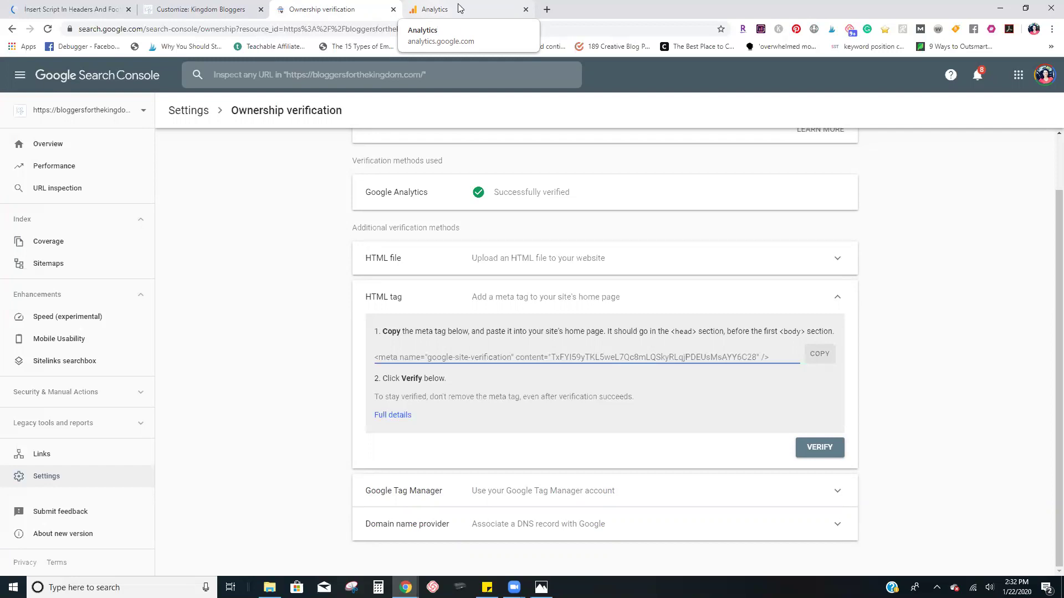
Switch to Google Analytics and open the Search Console Queries report under Acquisition.
left_click(460, 9)
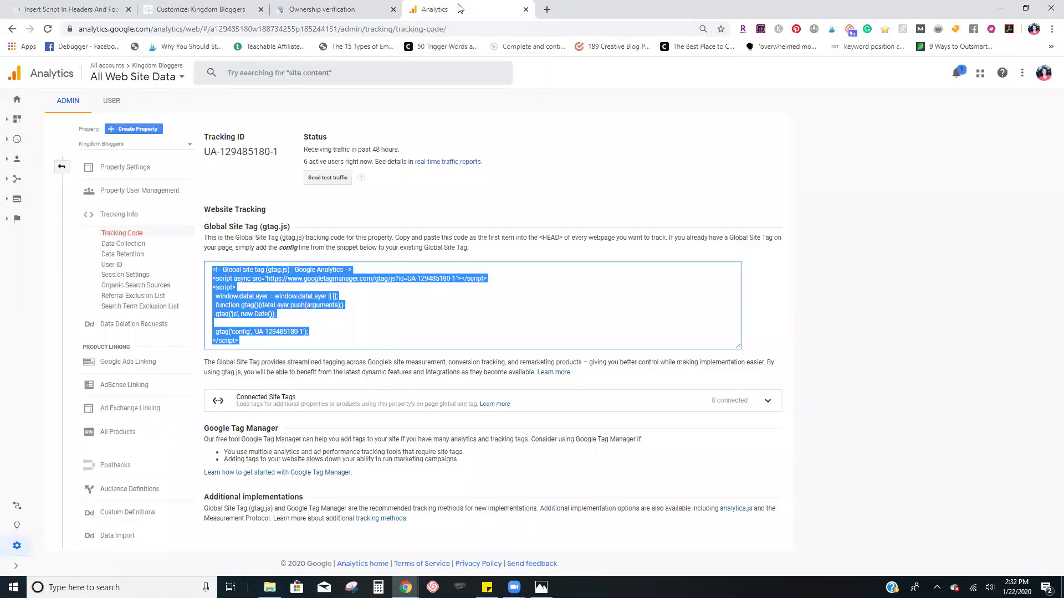
left_click(14, 103)
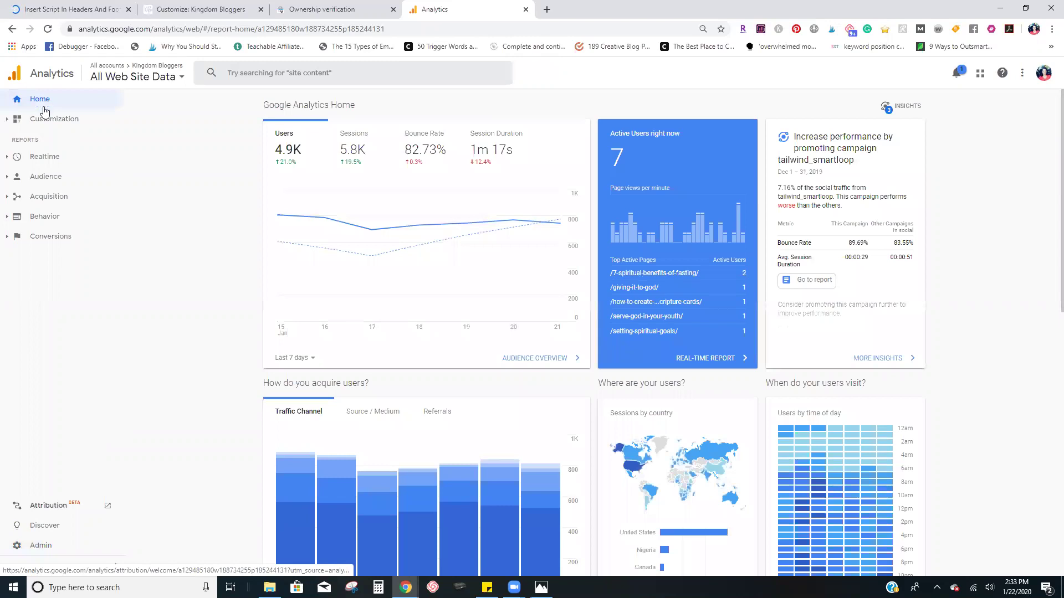
left_click(30, 200)
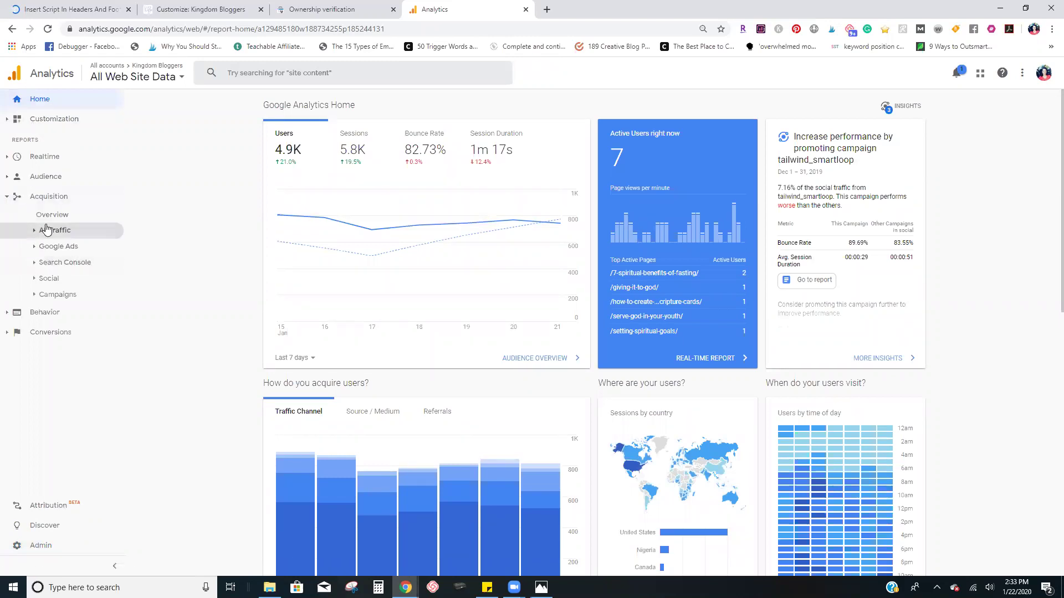
left_click(51, 263)
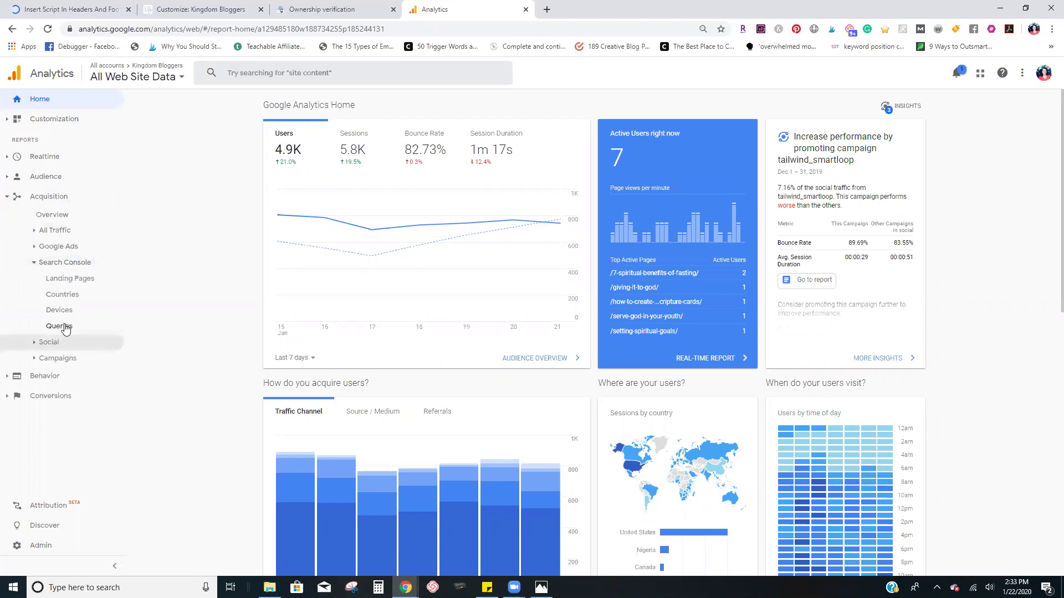
left_click(65, 328)
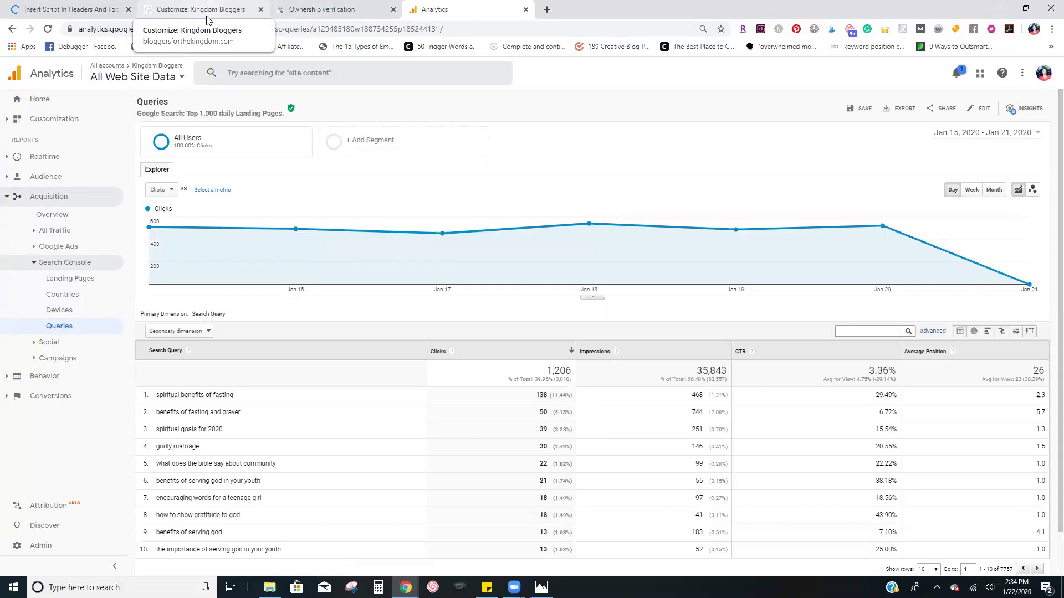
Switch to Google Search Console, open the Performance report and review the site's search queries with their clicks and impressions.
left_click(331, 8)
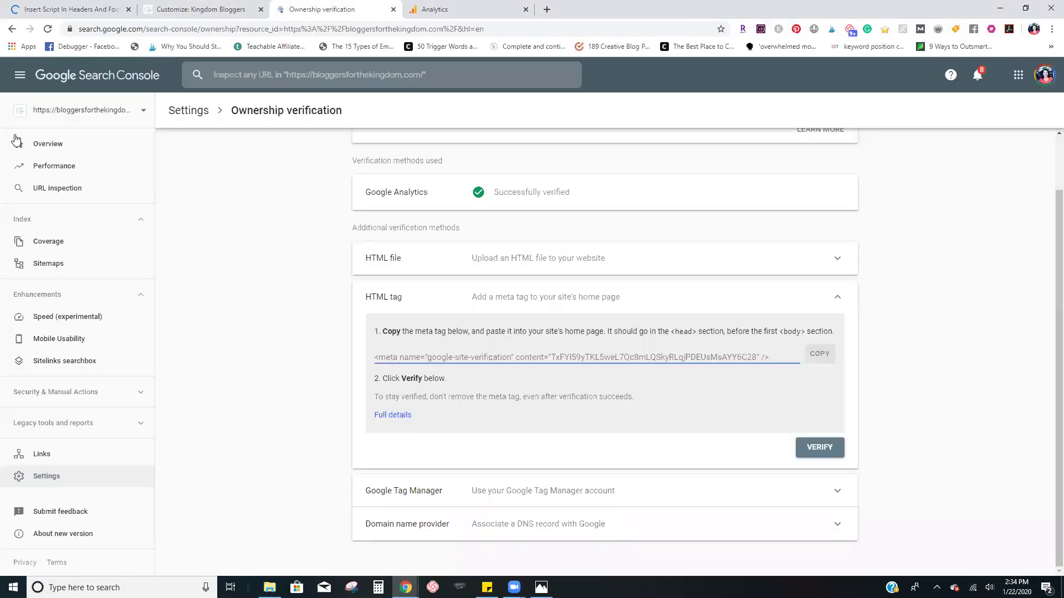
left_click(59, 167)
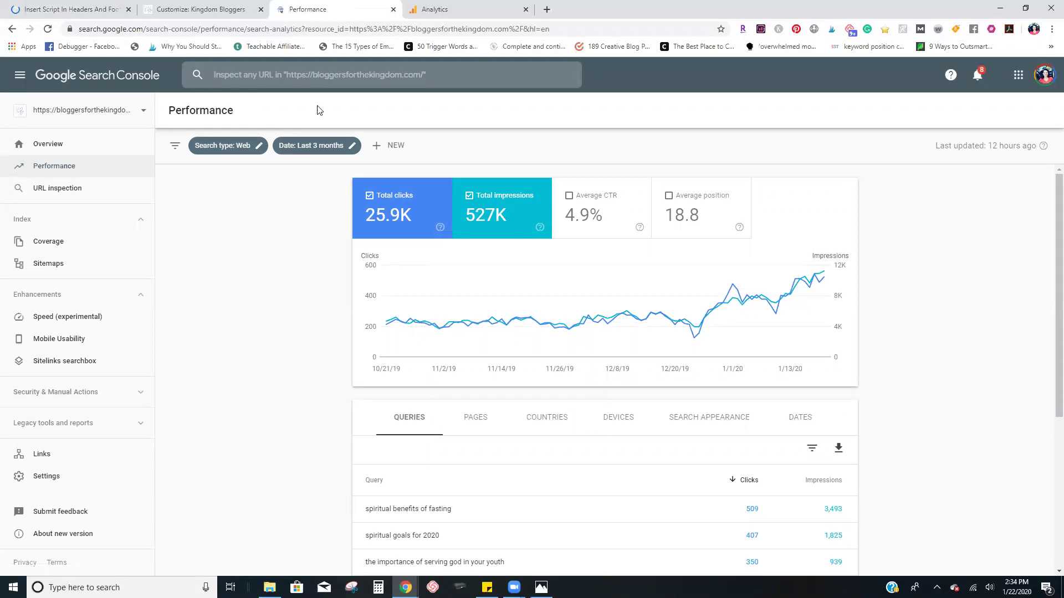
scroll(329, 358, "down", 1)
scroll(404, 423, "down", 3)
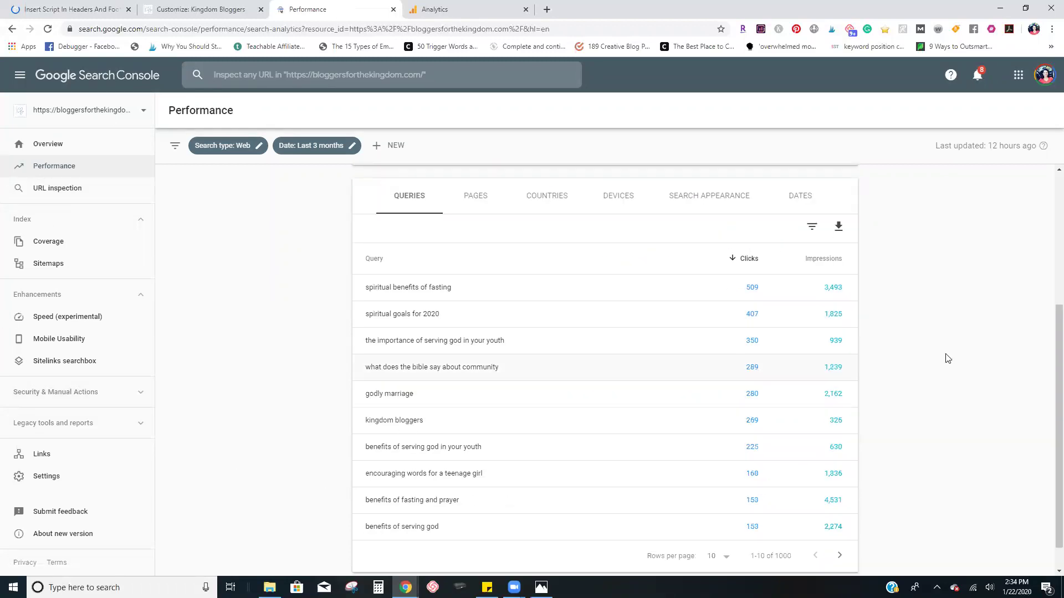
scroll(571, 358, "up", 2)
scroll(297, 368, "up", 2)
scroll(380, 398, "down", 2)
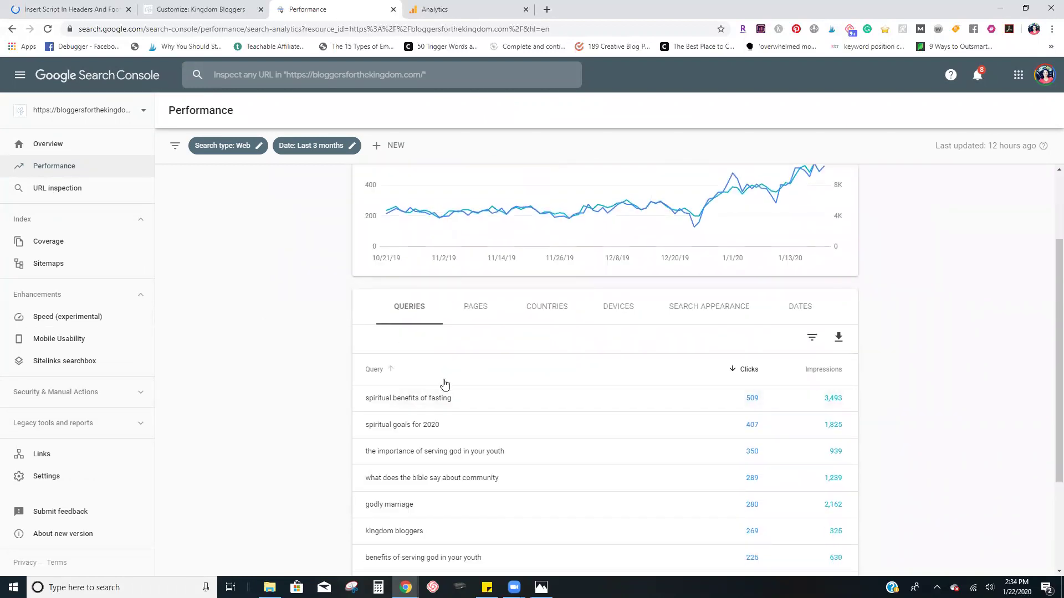
scroll(442, 384, "down", 3)
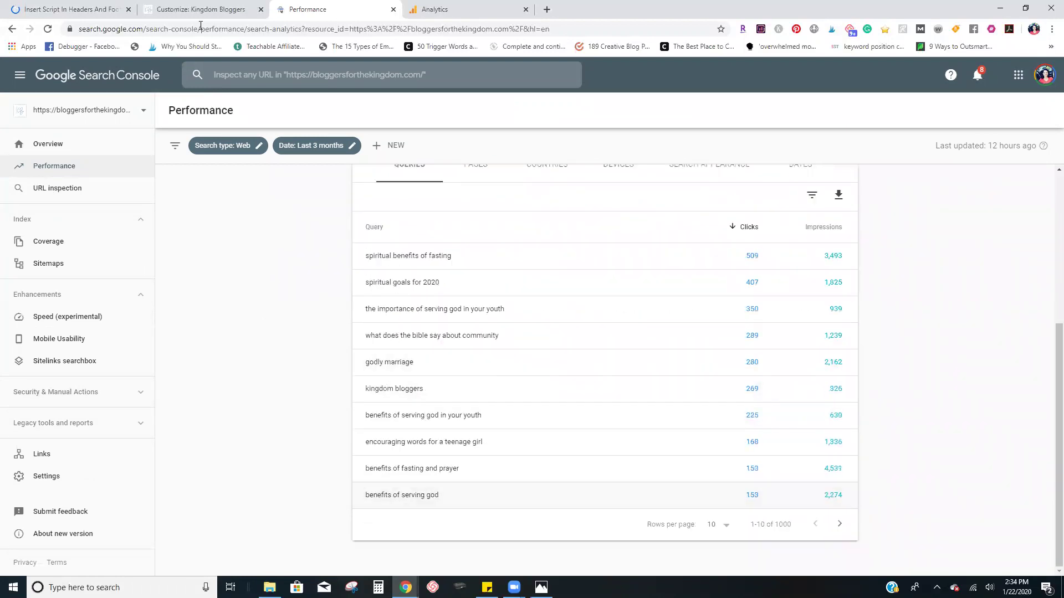
Compare the search terms in the Google Analytics Queries report with those in the Search Console Performance report.
left_click(470, 7)
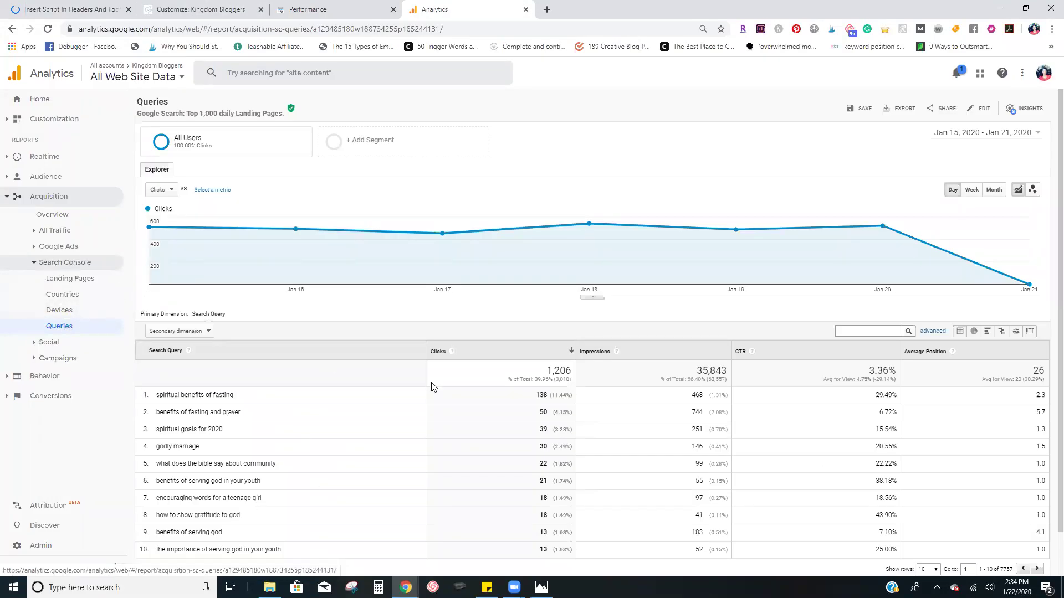
scroll(421, 387, "down", 1)
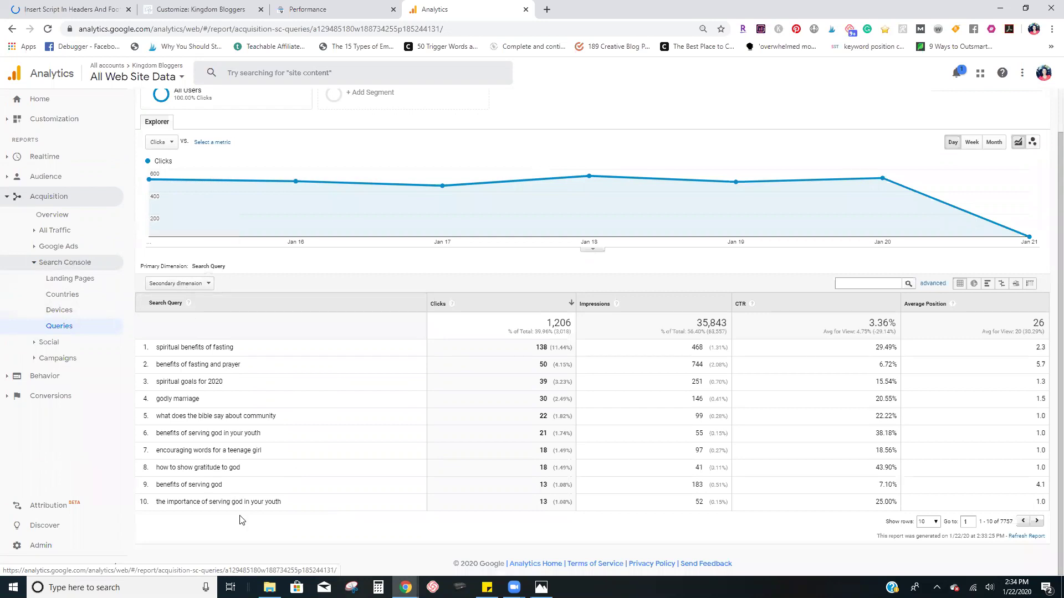
left_click(309, 5)
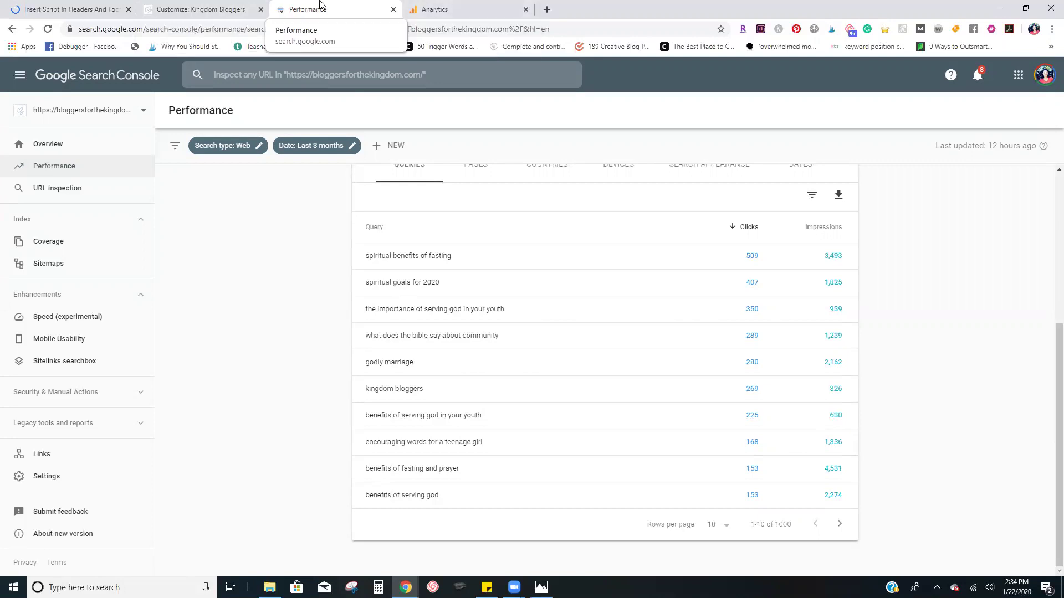
left_click(451, 7)
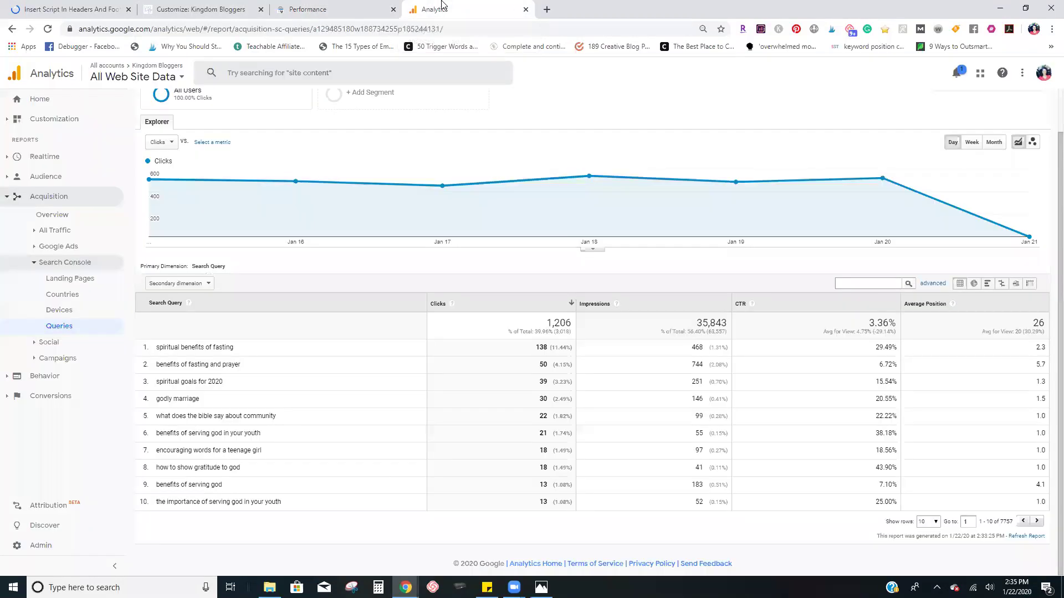
Return to Search Console, view the Domain and URL prefix options for adding a new property, and cancel without adding one.
left_click(305, 8)
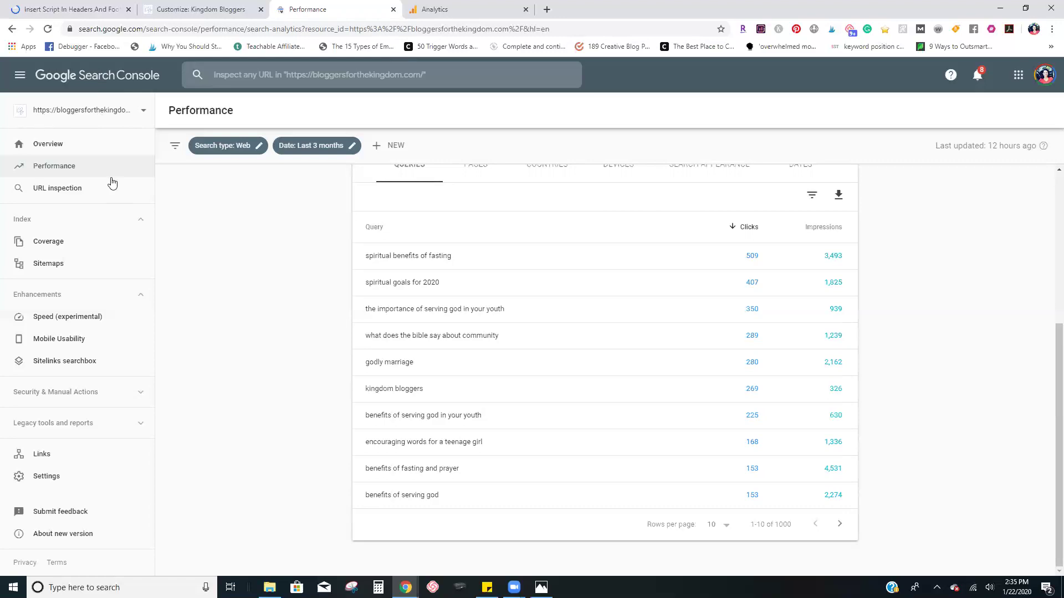
left_click(143, 110)
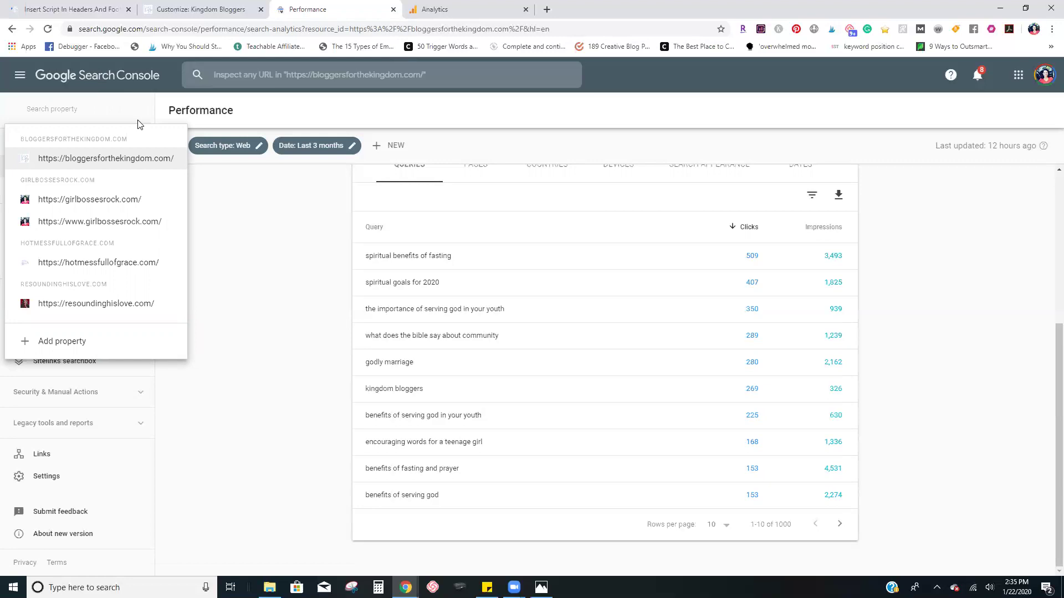
left_click(54, 347)
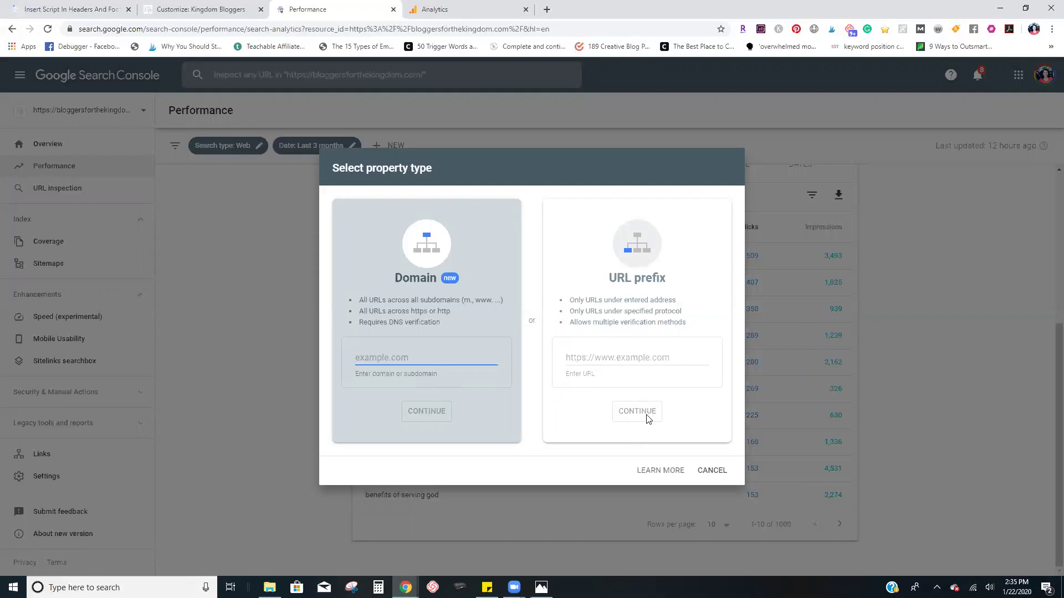
left_click(712, 470)
Compare the Insert Script In Headers And Footers plugin settings with the Customizer's Header/Footer Scripts, and look back through the Header Scripts code.
left_click(64, 4)
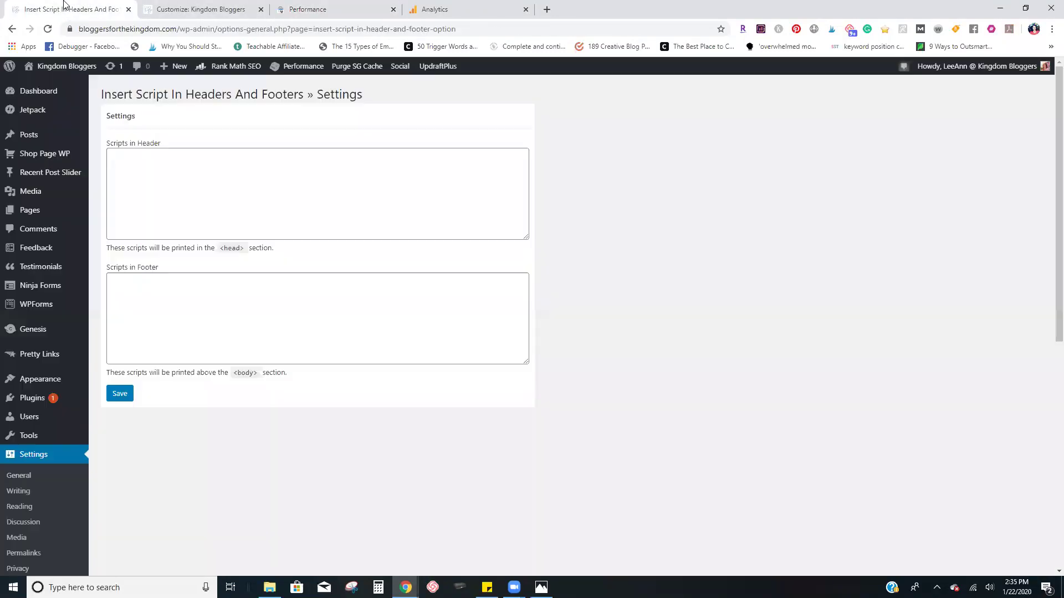
left_click(196, 6)
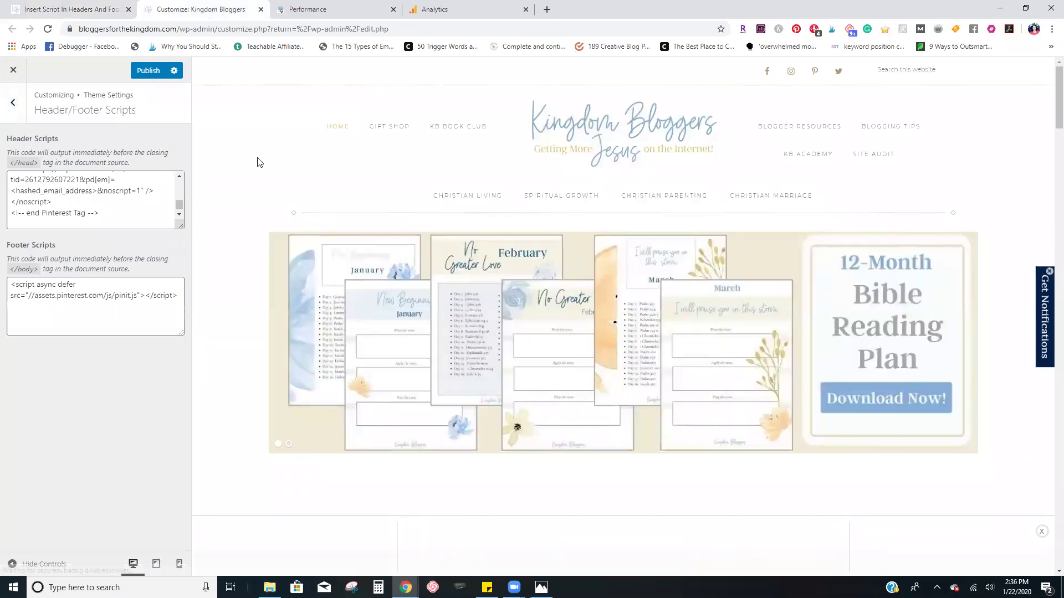
left_click(70, 9)
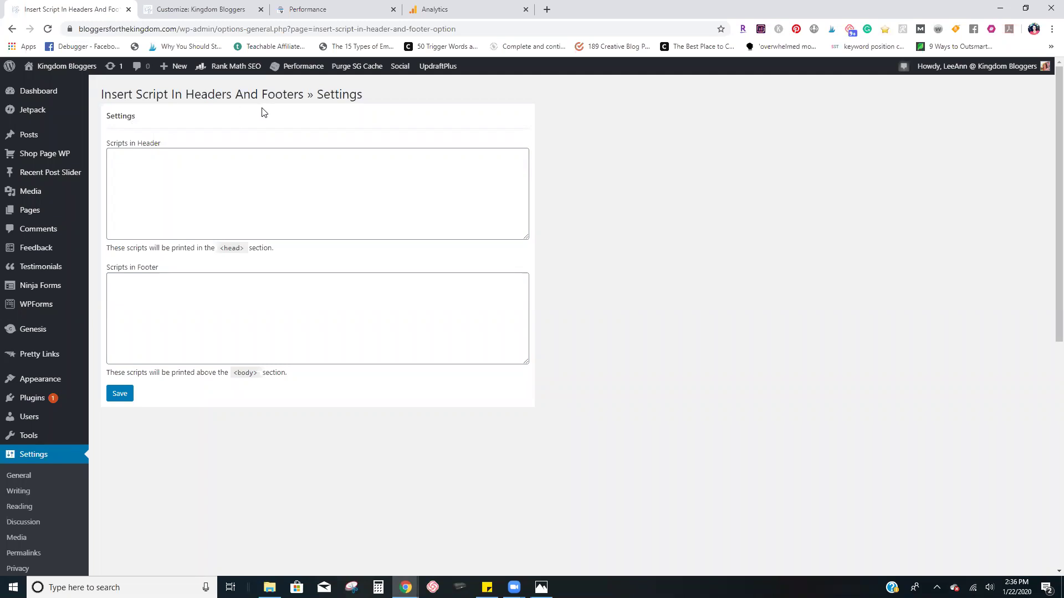
left_click(182, 9)
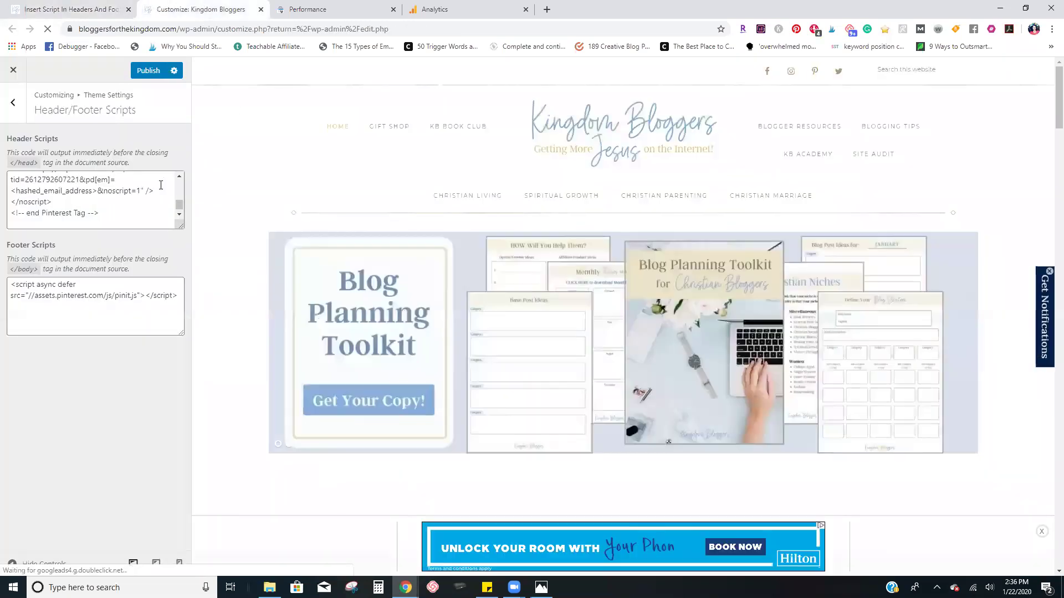
left_click(178, 177)
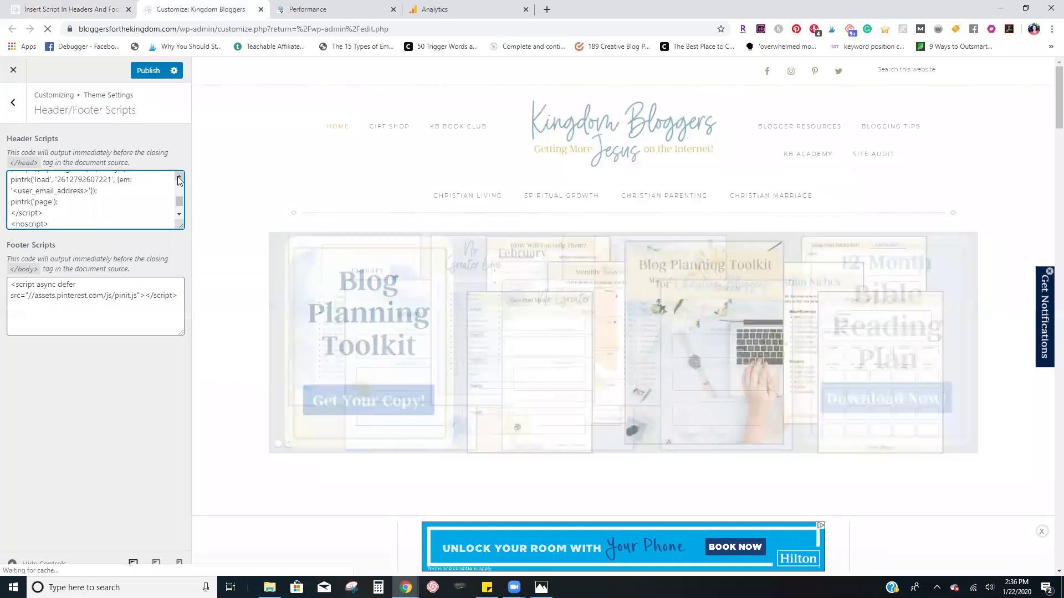
scroll(178, 180, "up", 2)
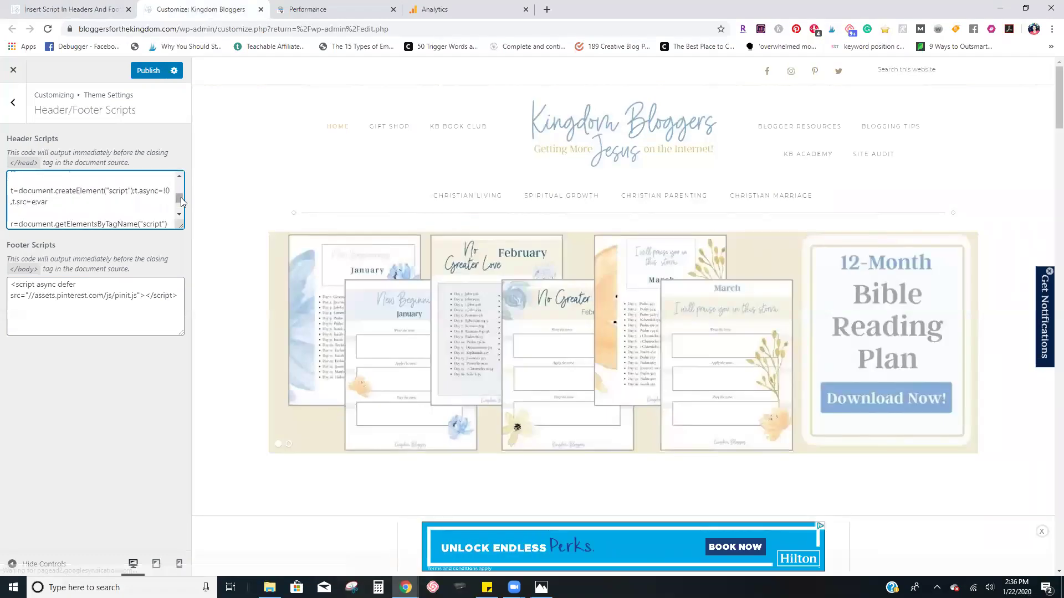